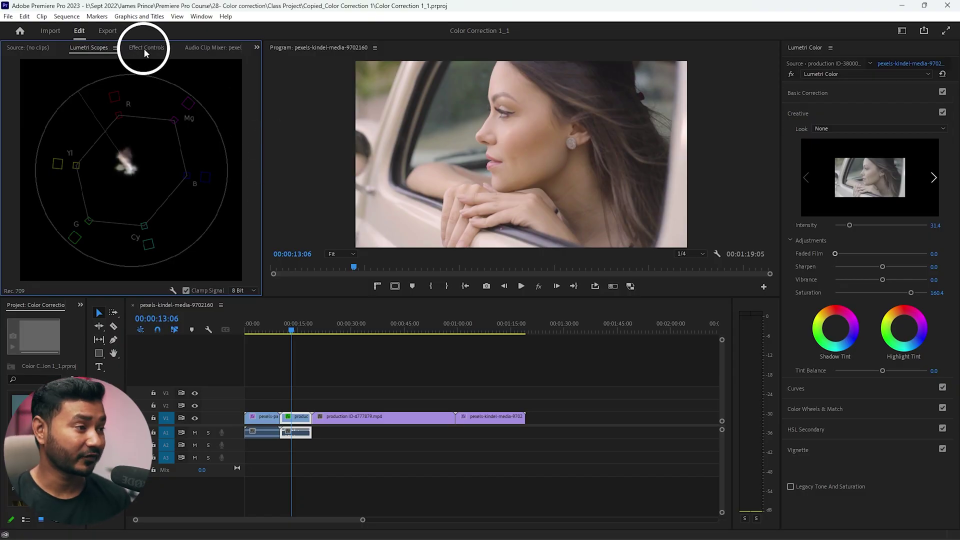
# - Reveal the woman-in-car clip's Lumetri Color effect in Effect Controls, toggle it off and on, and expand it
pyautogui.click(143, 48)
pyautogui.scroll(-3, 181, 242)
pyautogui.click(17, 167)
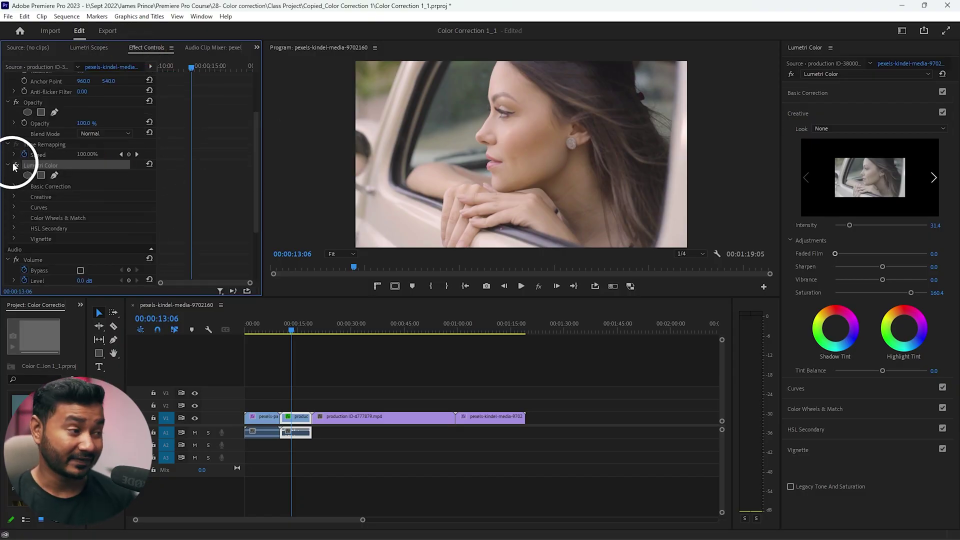
pyautogui.click(15, 165)
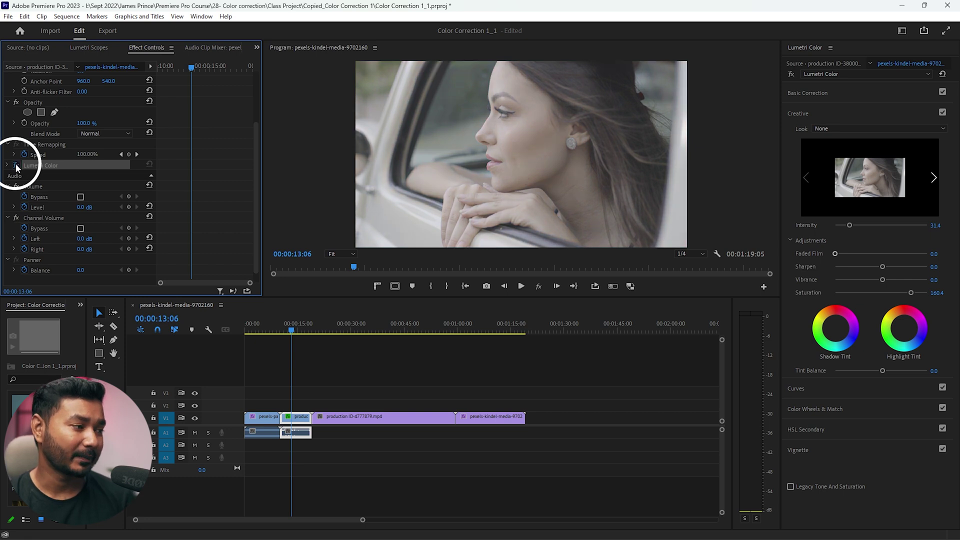
pyautogui.click(16, 165)
pyautogui.click(8, 165)
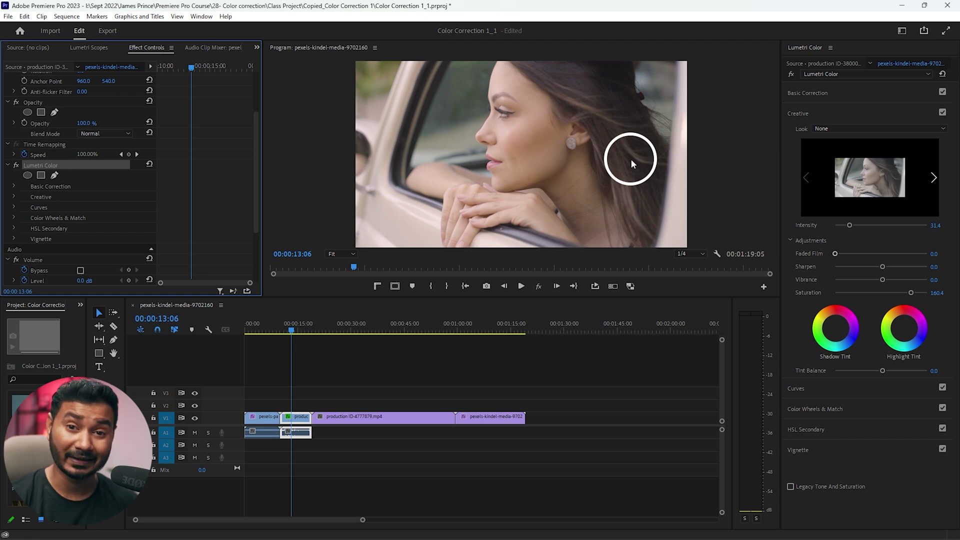
# - Add a second Lumetri Color effect to the woman-in-car clip from the Lumetri effects dropdown
pyautogui.click(818, 74)
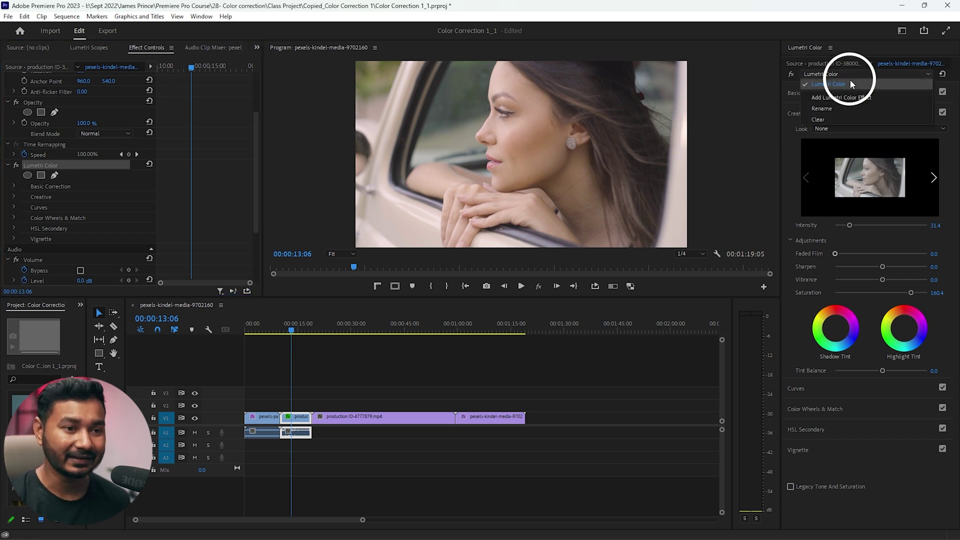
pyautogui.click(839, 77)
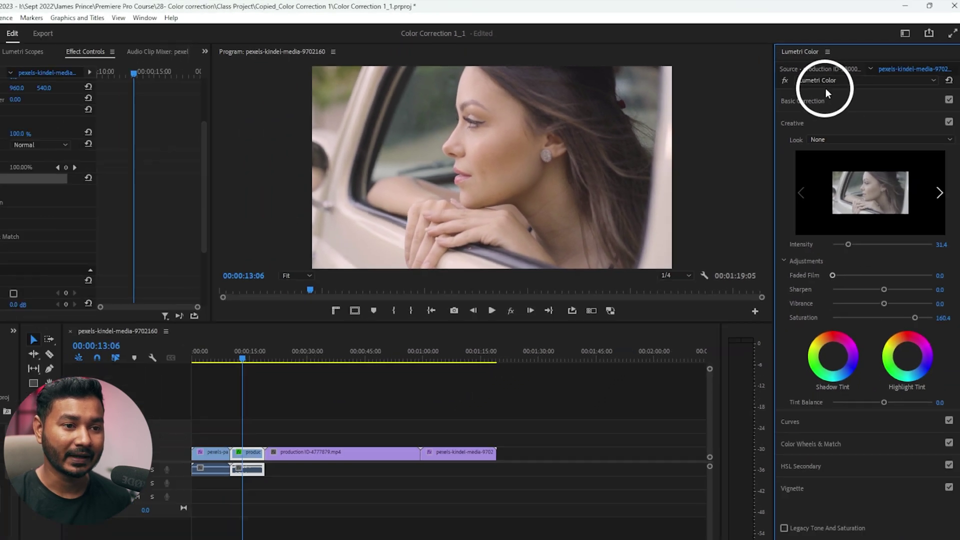
pyautogui.click(864, 88)
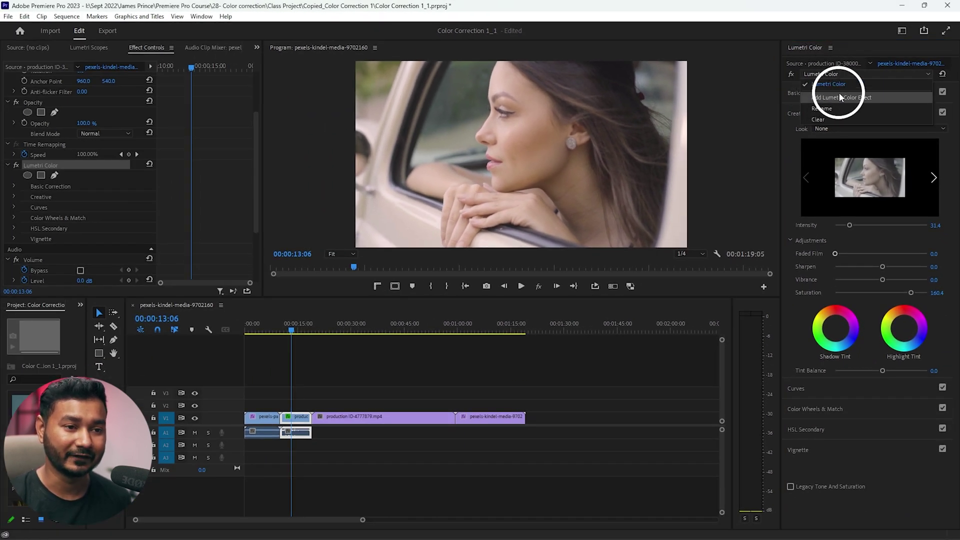
pyautogui.click(840, 95)
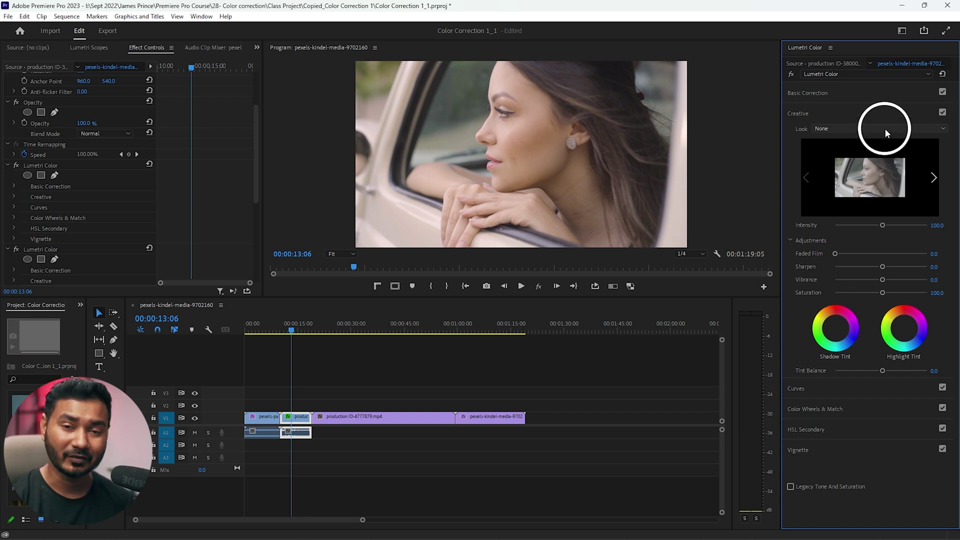
# - Collapse Creative and expand Color Wheels & Match in the second Lumetri effect
pyautogui.click(846, 107)
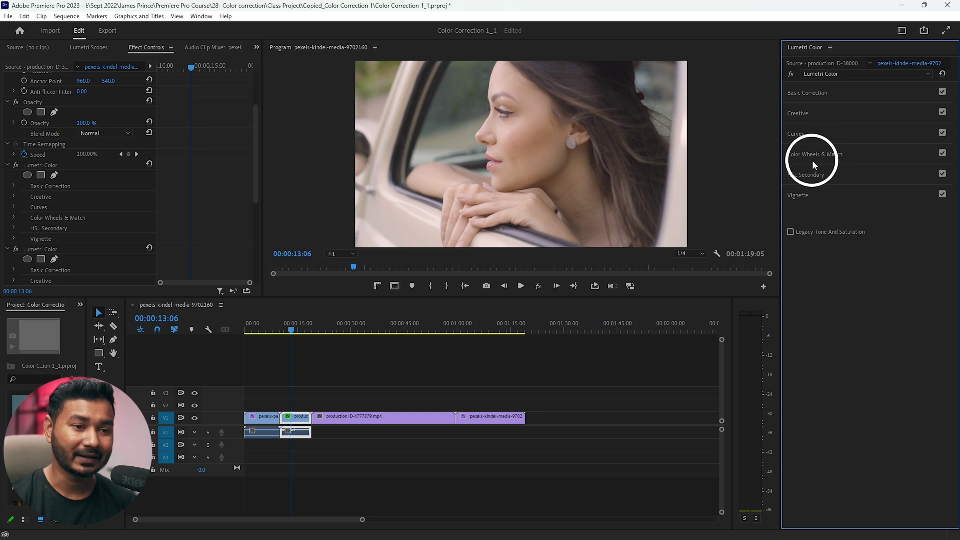
pyautogui.click(827, 152)
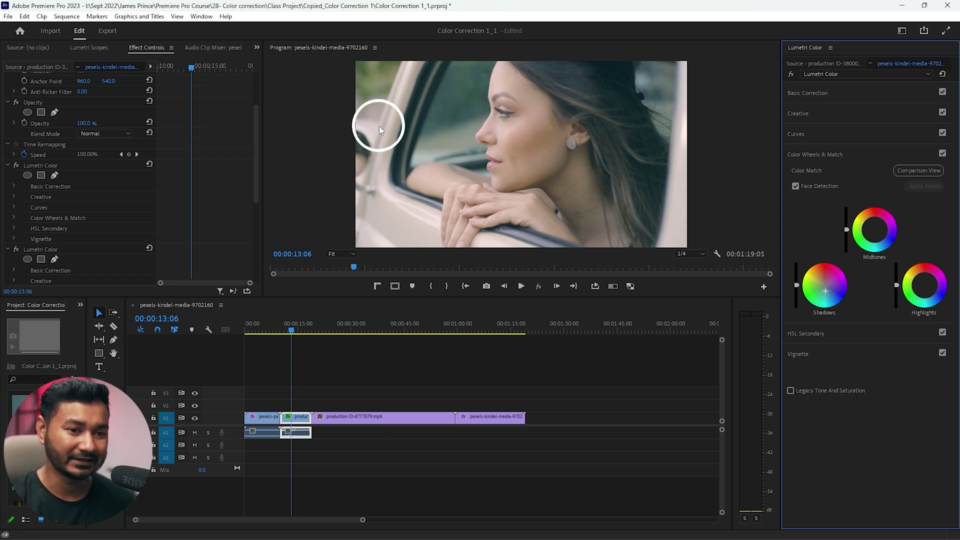
# - Compare the teal-shadow, warm-highlight wheel grade by toggling Color Wheels & Match off and on
pyautogui.click(943, 154)
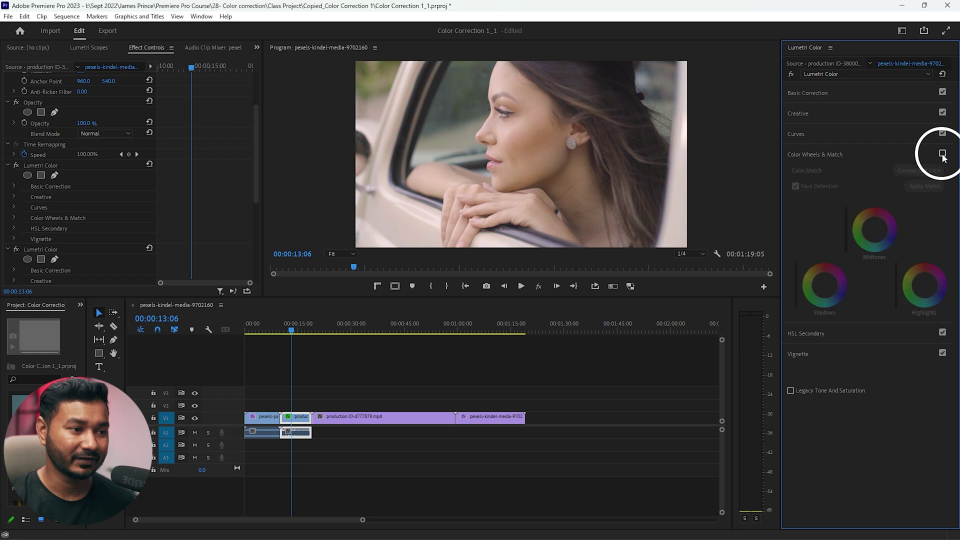
pyautogui.click(943, 154)
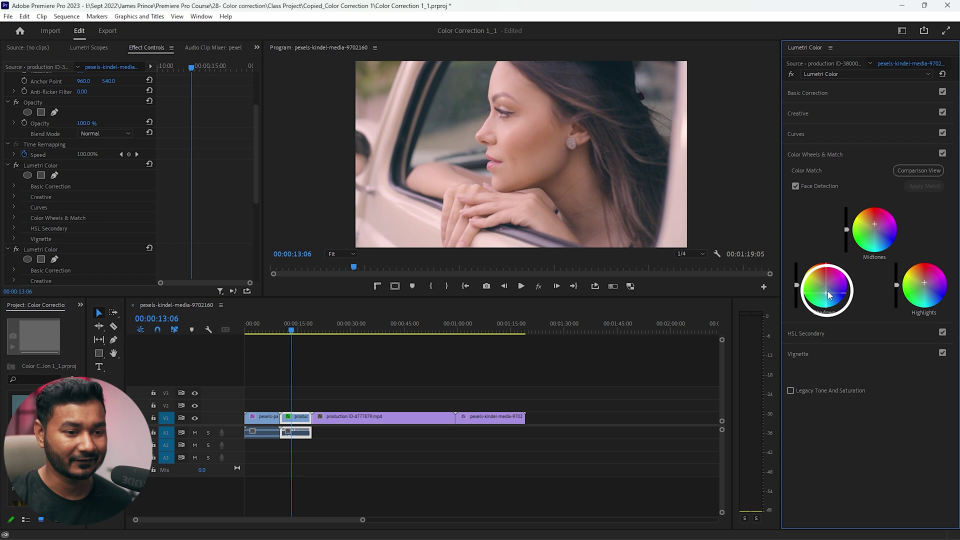
pyautogui.click(943, 154)
pyautogui.click(943, 154)
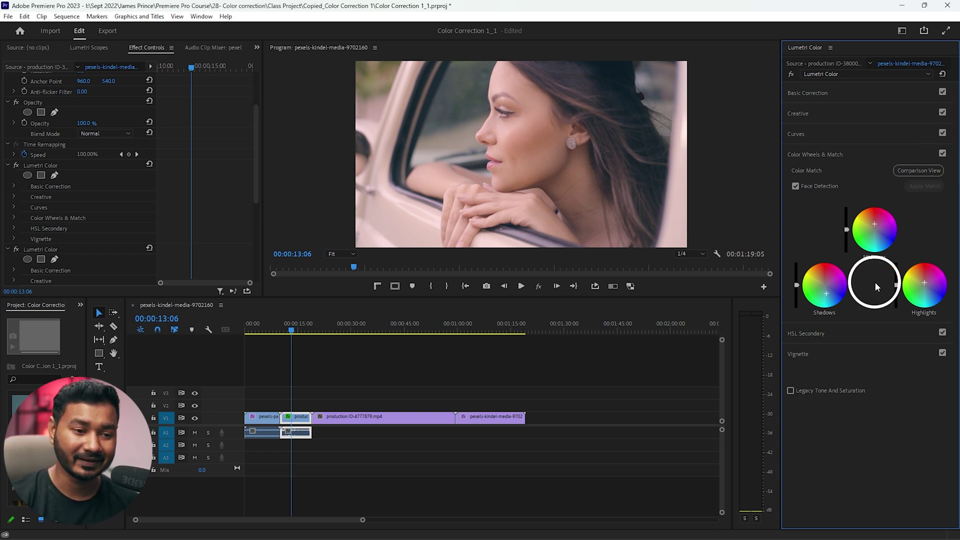
pyautogui.click(865, 337)
pyautogui.click(864, 336)
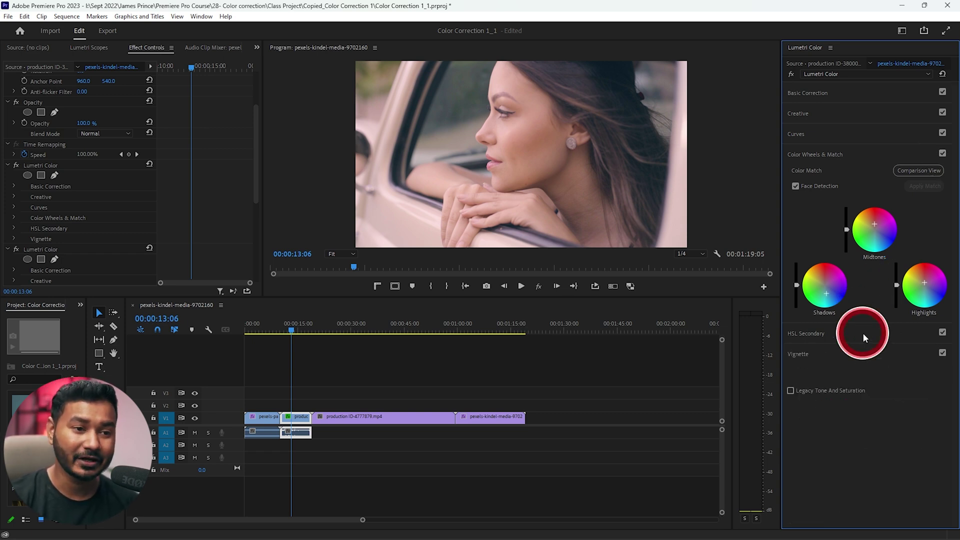
pyautogui.click(828, 134)
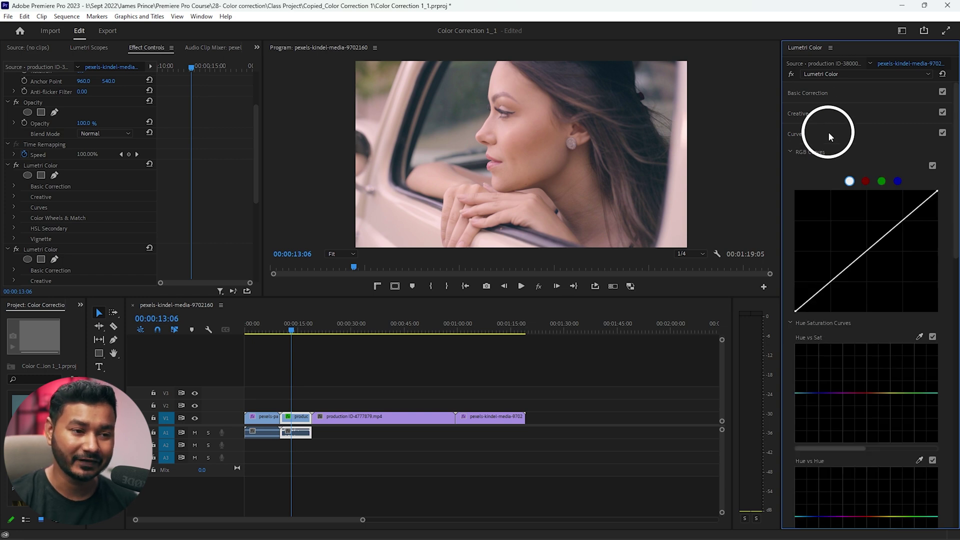
pyautogui.click(829, 133)
pyautogui.click(815, 154)
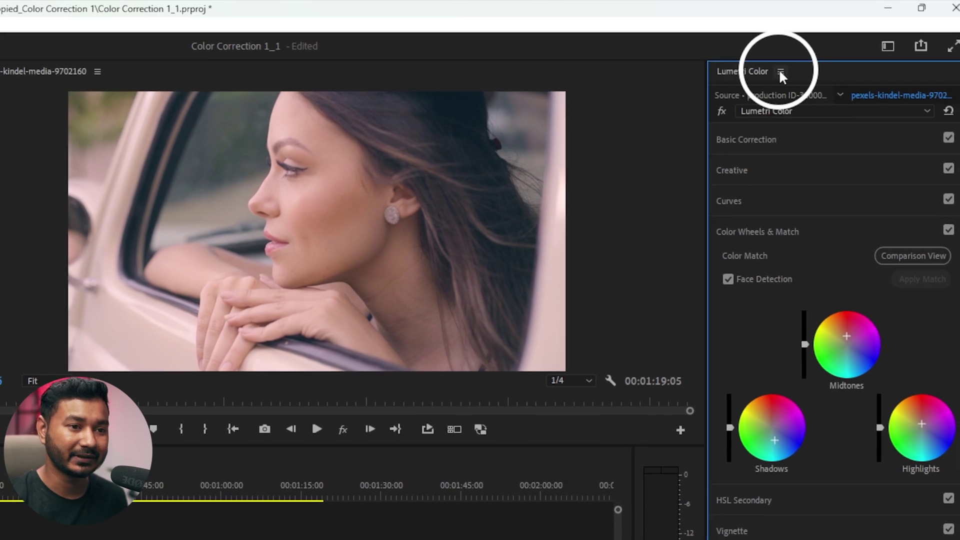
# - Choose Export .cube from the Lumetri Color panel menu
pyautogui.click(779, 71)
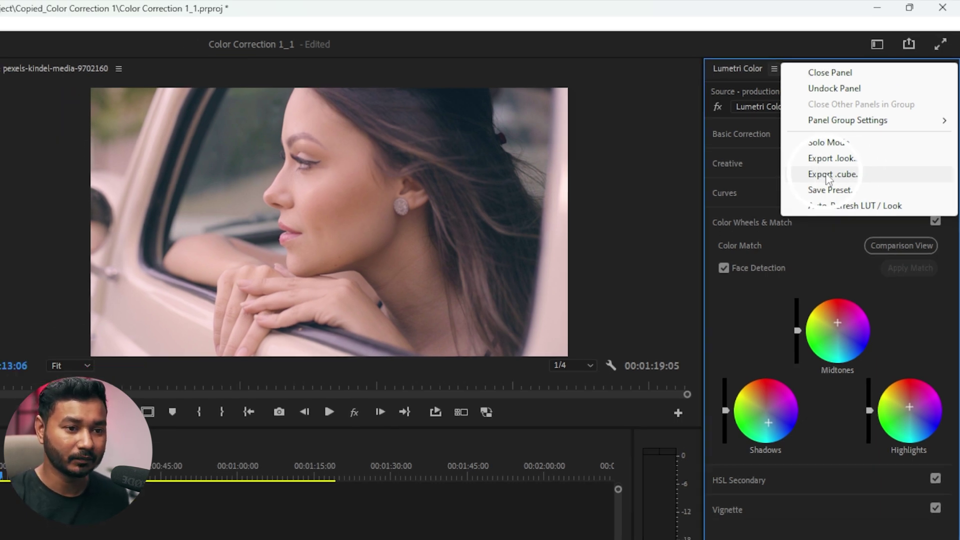
pyautogui.click(826, 181)
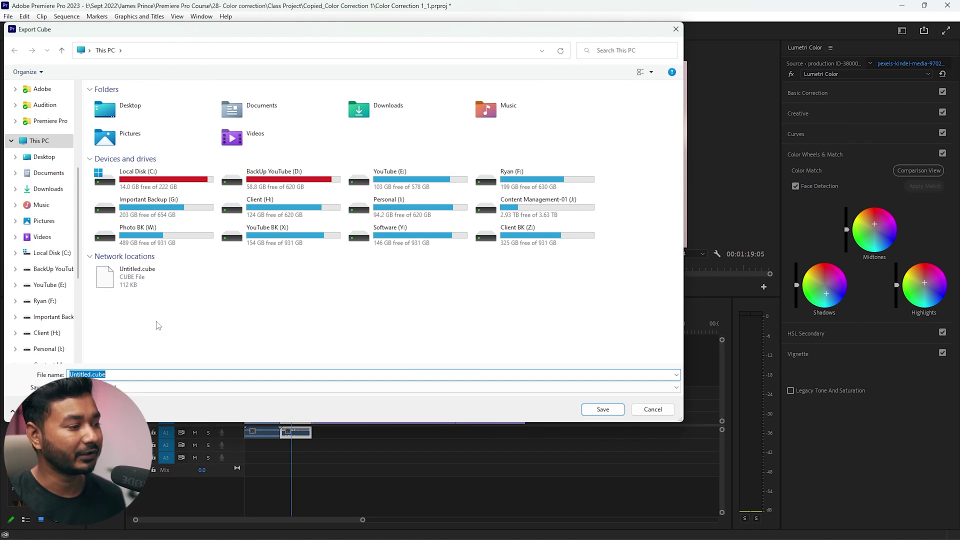
# - Save the .cube LUT to the Desktop, replacing Untitled with the creator's name
pyautogui.click(49, 159)
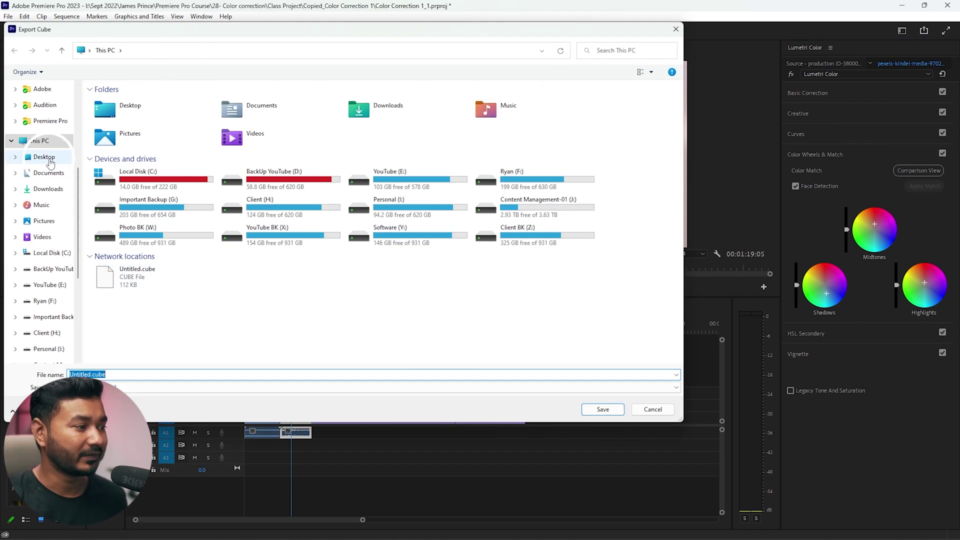
pyautogui.click(137, 374)
pyautogui.click(43, 365)
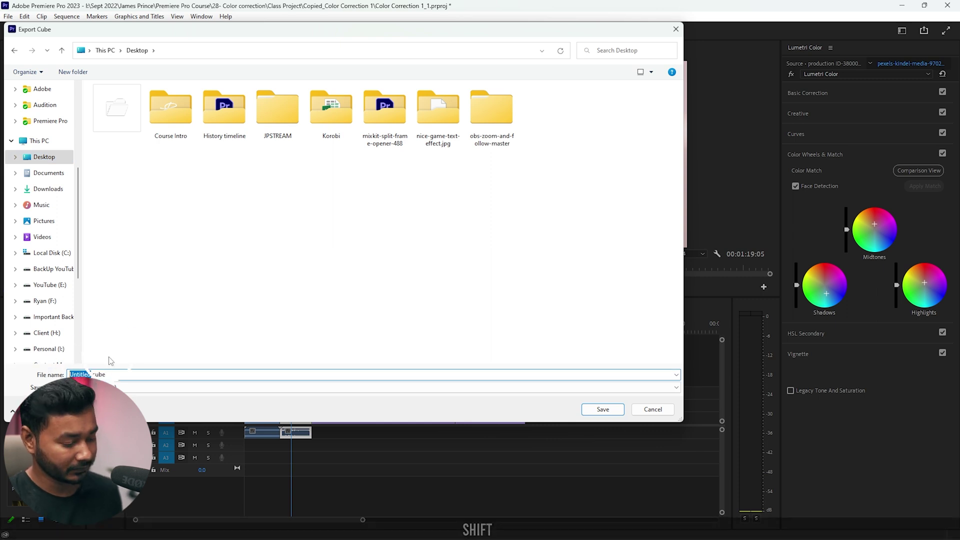
pyautogui.write('James Pr')
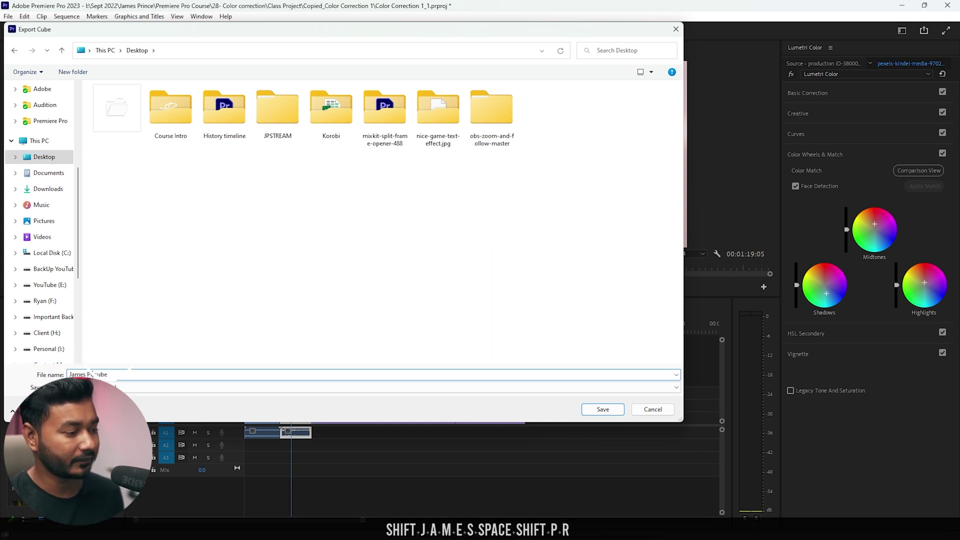
pyautogui.write('in')
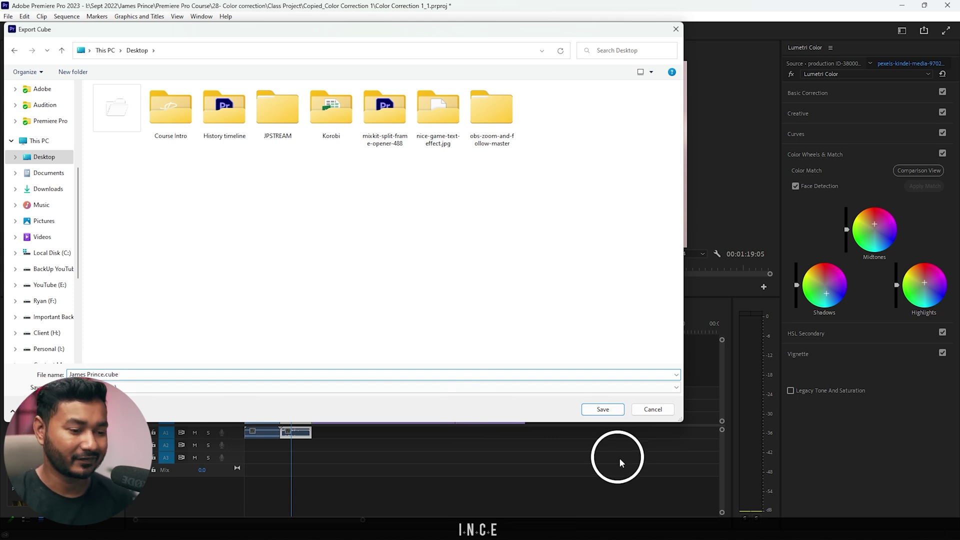
pyautogui.write('ce')
pyautogui.click(607, 410)
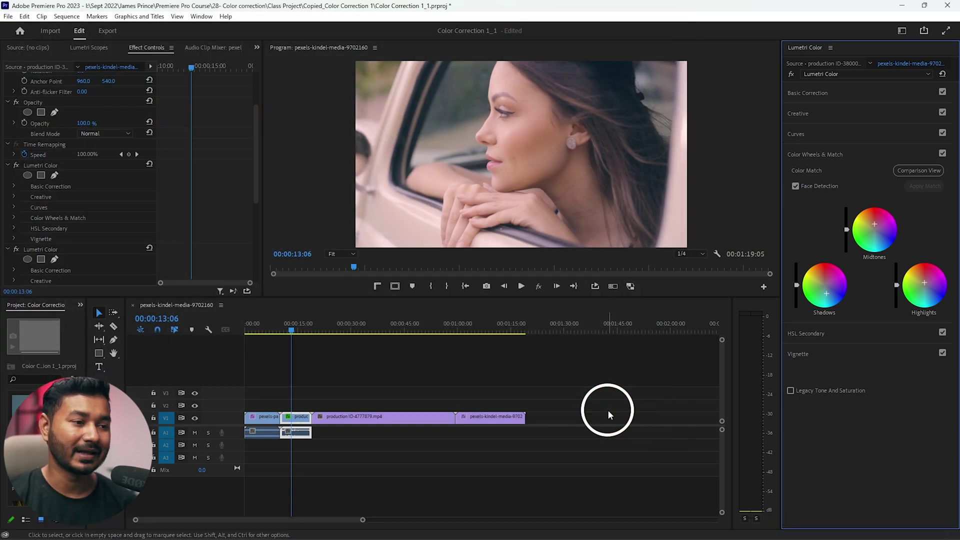
# - Load the exported Desktop .cube LUT as the Creative Look on the man-with-gold-chain clip
pyautogui.click(389, 332)
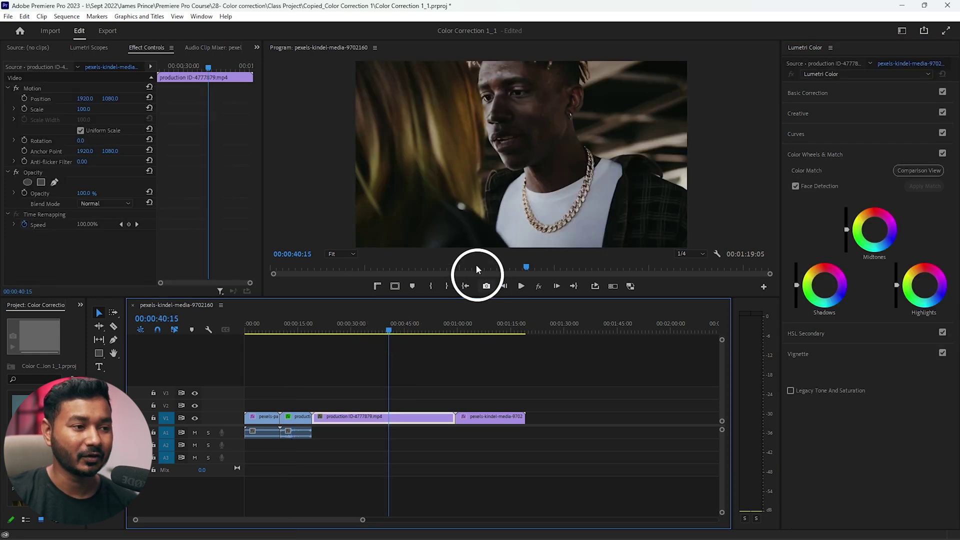
pyautogui.click(813, 115)
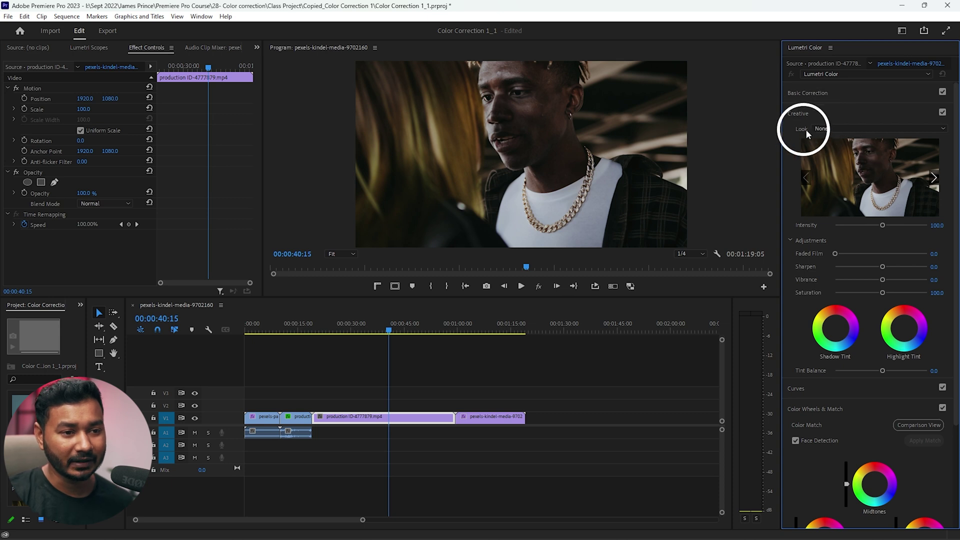
pyautogui.click(820, 128)
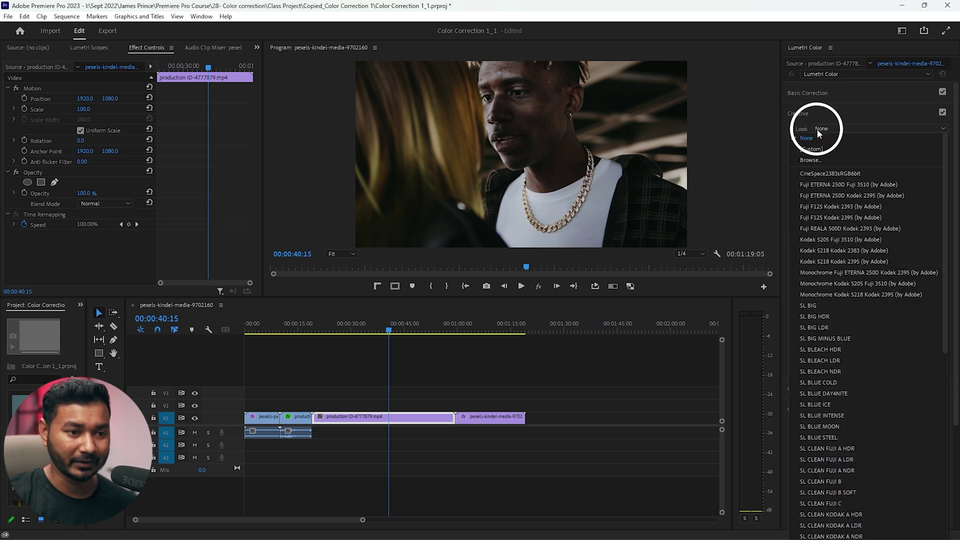
pyautogui.click(809, 159)
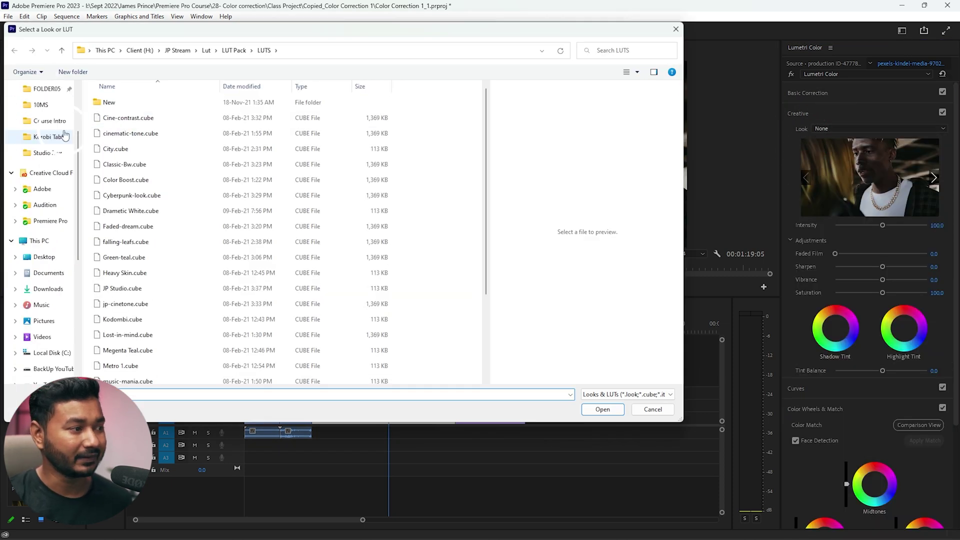
pyautogui.scroll(2, 60, 135)
pyautogui.click(52, 129)
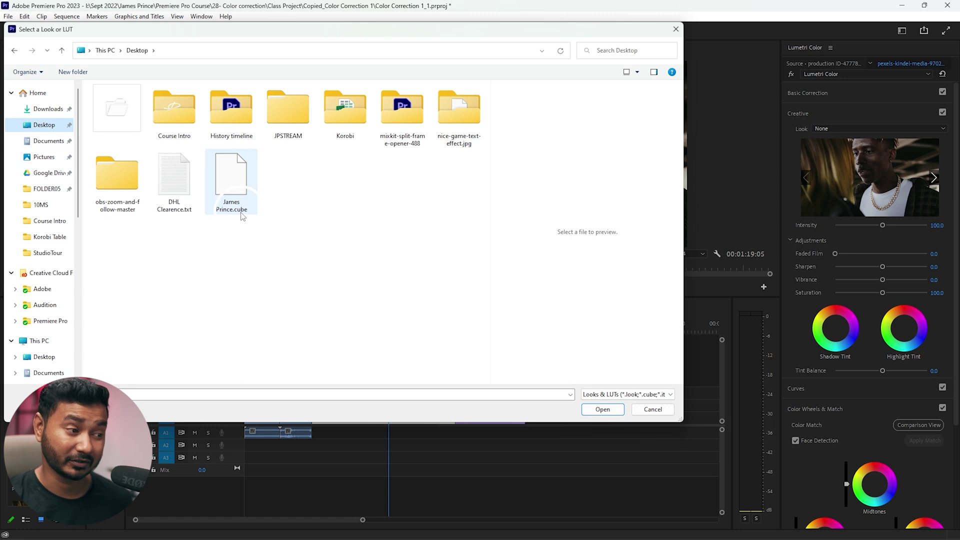
pyautogui.click(238, 187)
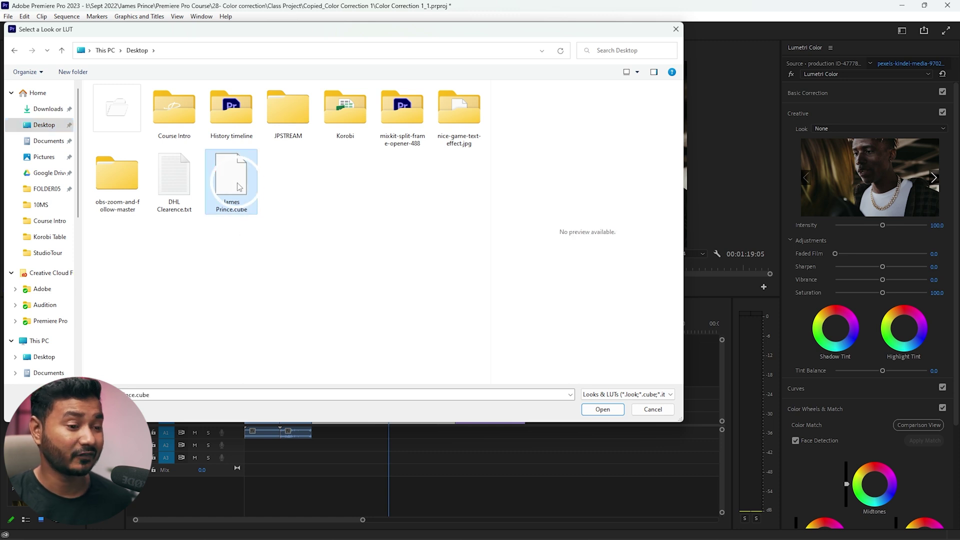
pyautogui.click(602, 409)
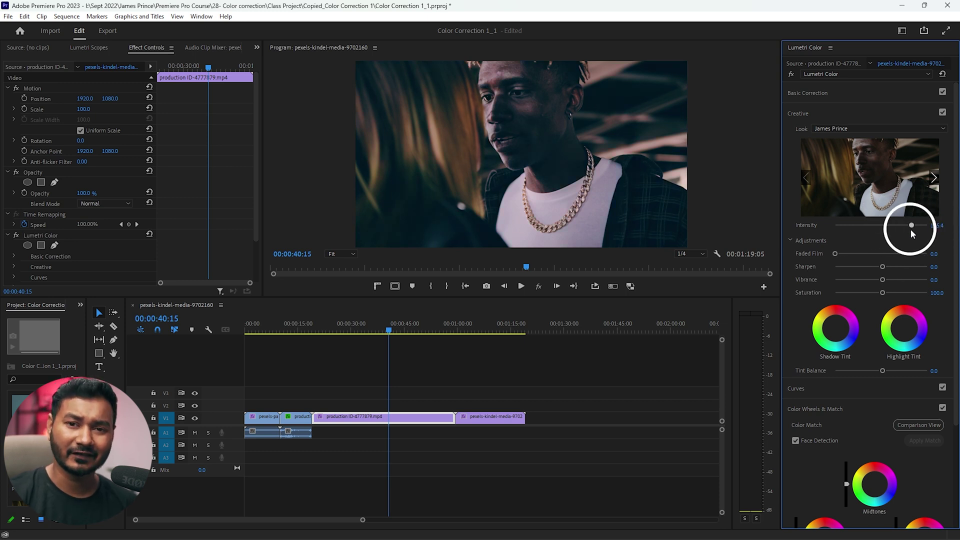
# - Raise the LUT look's Creative Intensity to about 130 (129.7)
pyautogui.moveTo(911, 229); pyautogui.dragTo(889, 229)
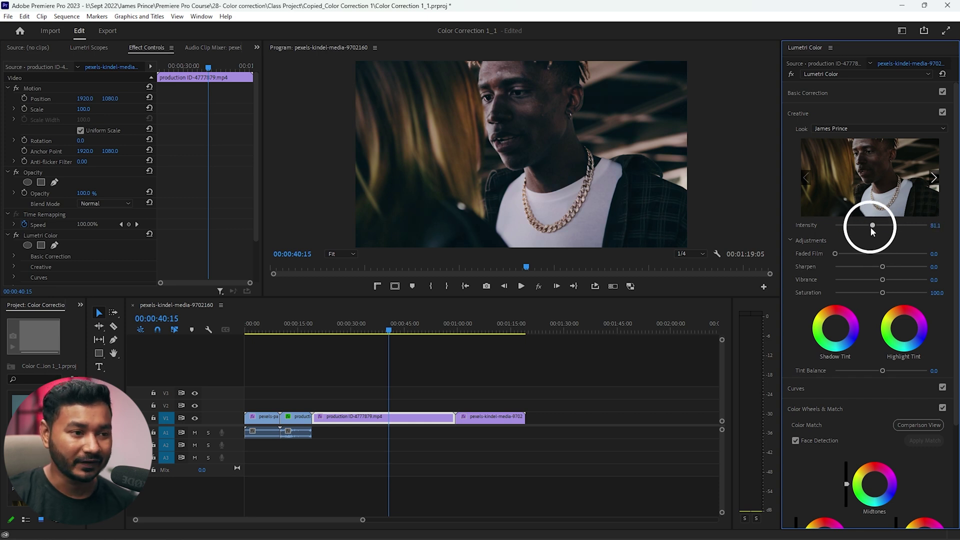
pyautogui.moveTo(866, 229); pyautogui.dragTo(891, 226)
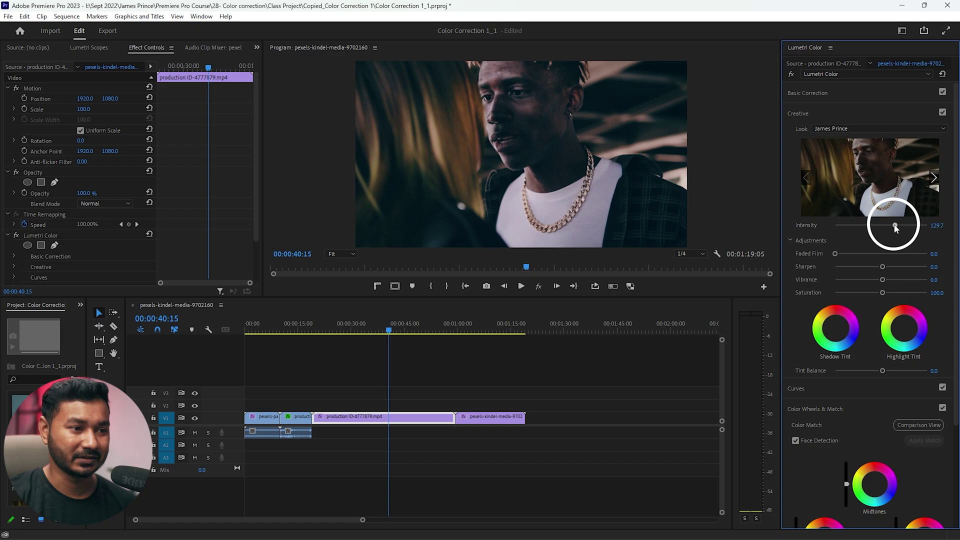